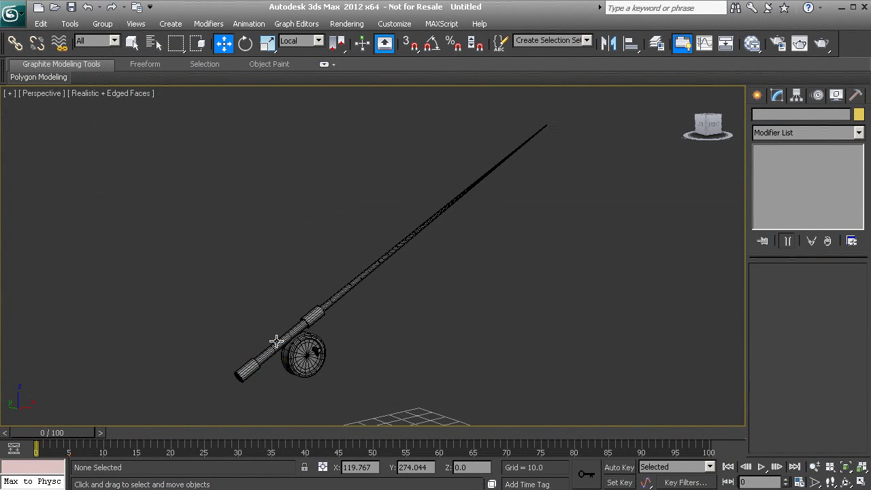
# Add a Bend modifier to the fishing rod's cylinder and set its bend angle to 90
pyautogui.click(343, 294)
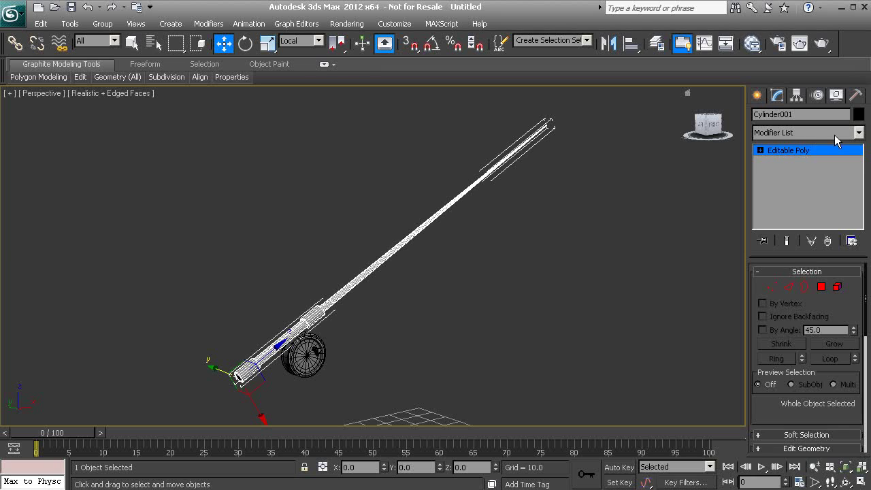
pyautogui.click(858, 133)
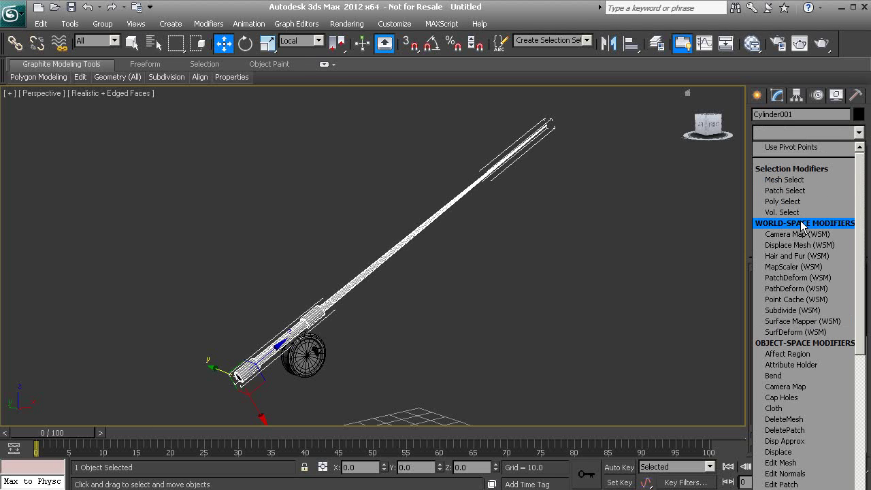
pyautogui.click(774, 376)
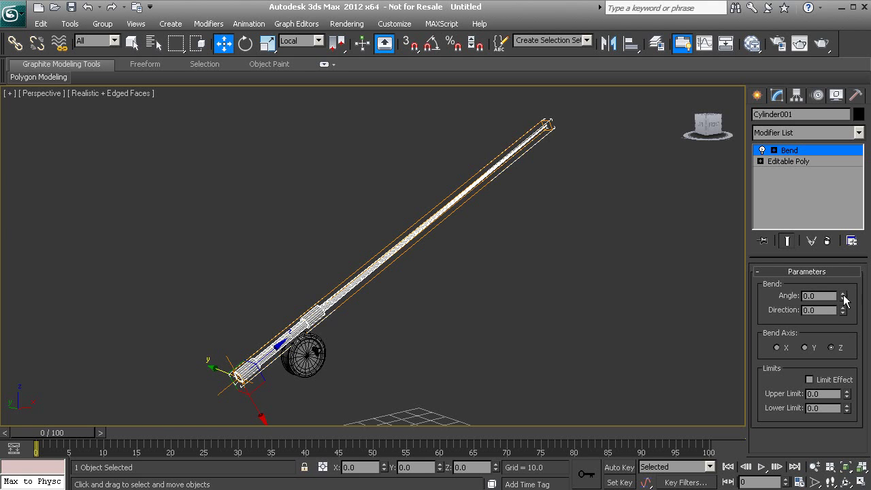
pyautogui.moveTo(843, 296); pyautogui.dragTo(830, 168)
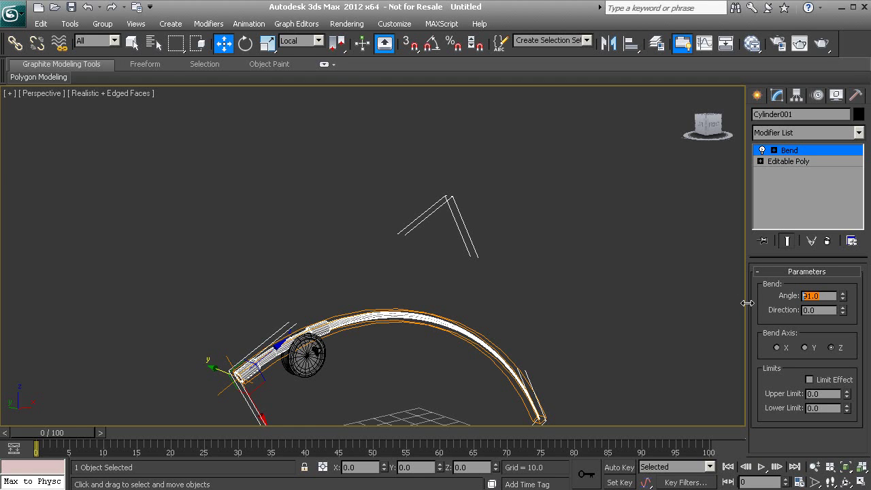
pyautogui.write('90')
pyautogui.press('Return')
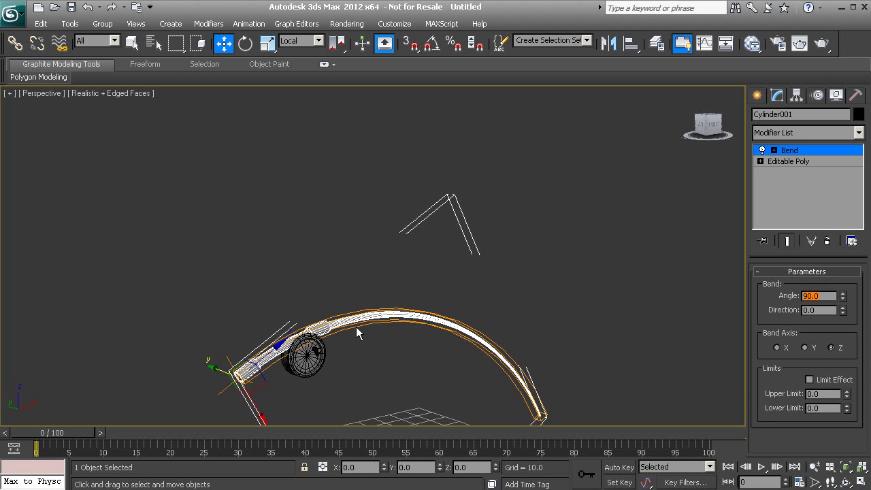
# Try a bend direction of 90 on the rod, and return the direction to 0
pyautogui.keyDown('alt'); pyautogui.moveTo(358, 332); pyautogui.dragTo(538, 326, button='middle'); pyautogui.keyUp('alt')
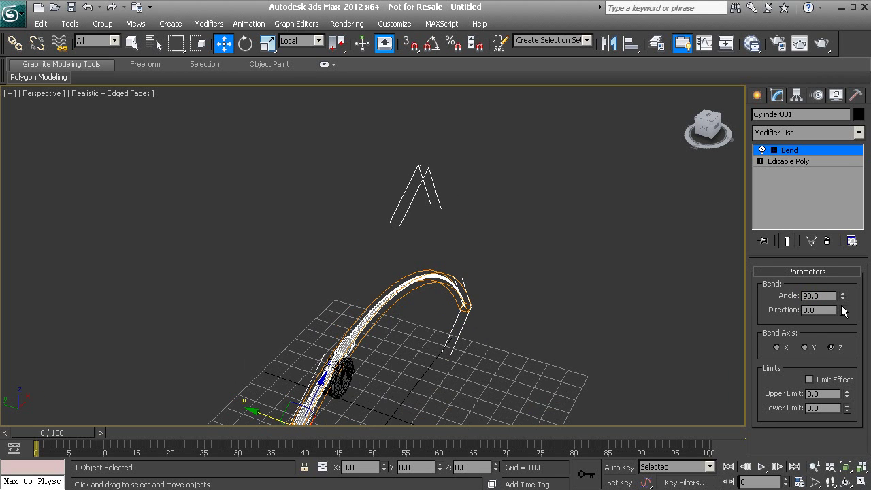
pyautogui.moveTo(842, 310); pyautogui.dragTo(842, 286)
pyautogui.doubleClick(819, 310)
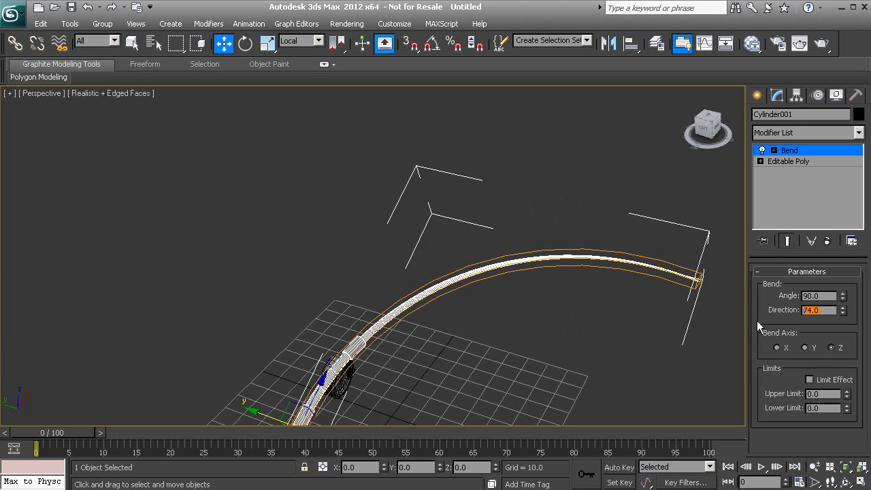
pyautogui.write('90')
pyautogui.press('Return')
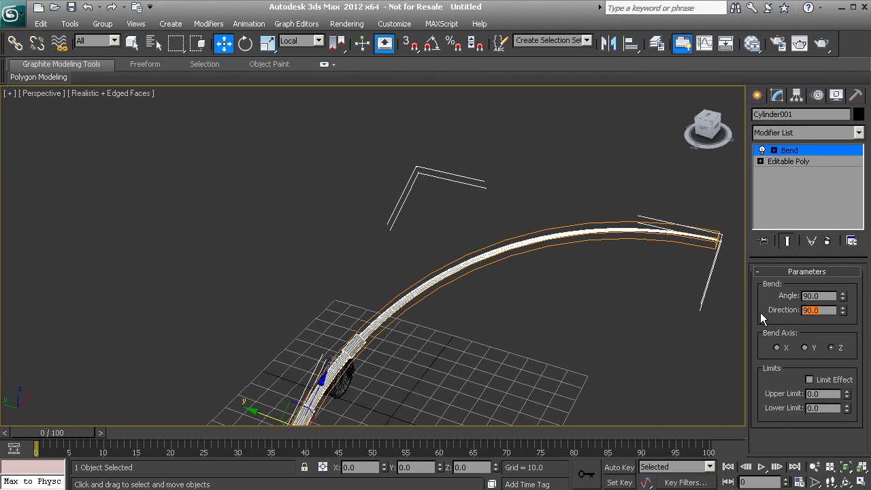
pyautogui.write('0')
pyautogui.press('Return')
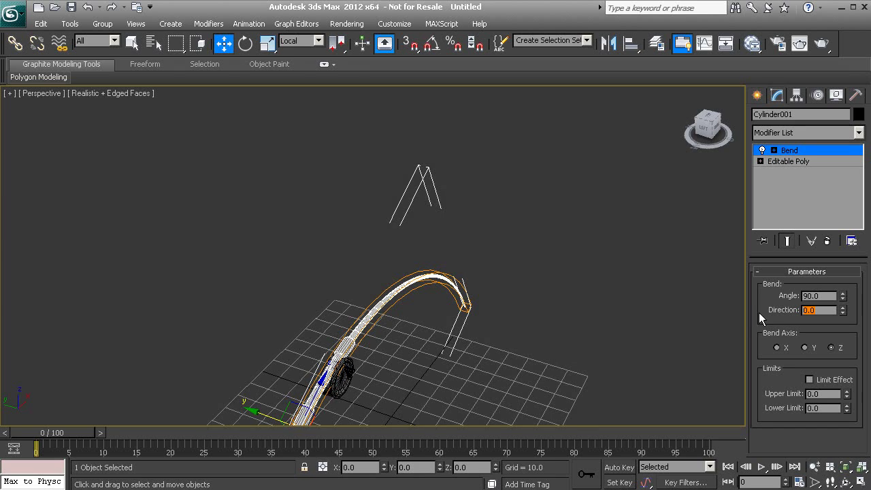
pyautogui.keyDown('alt'); pyautogui.moveTo(576, 315); pyautogui.dragTo(293, 320, button='middle'); pyautogui.keyUp('alt')
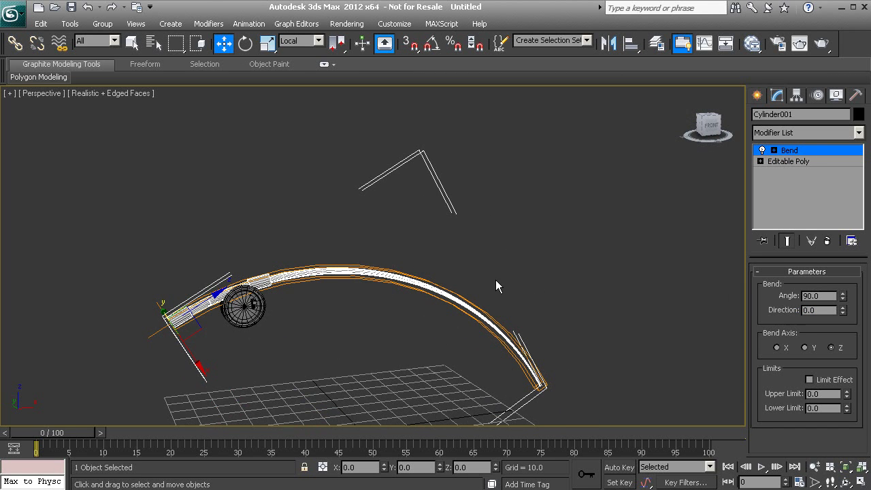
pyautogui.moveTo(414, 291); pyautogui.dragTo(497, 243, button='middle')
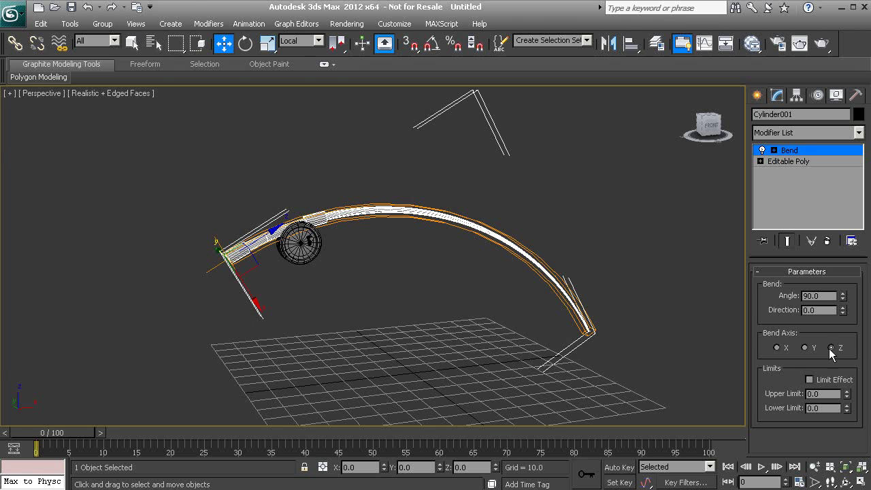
# With the Local reference coordinate system, try the X and Y bend axes on the rod and return to Z
pyautogui.scroll(2, 262, 252)
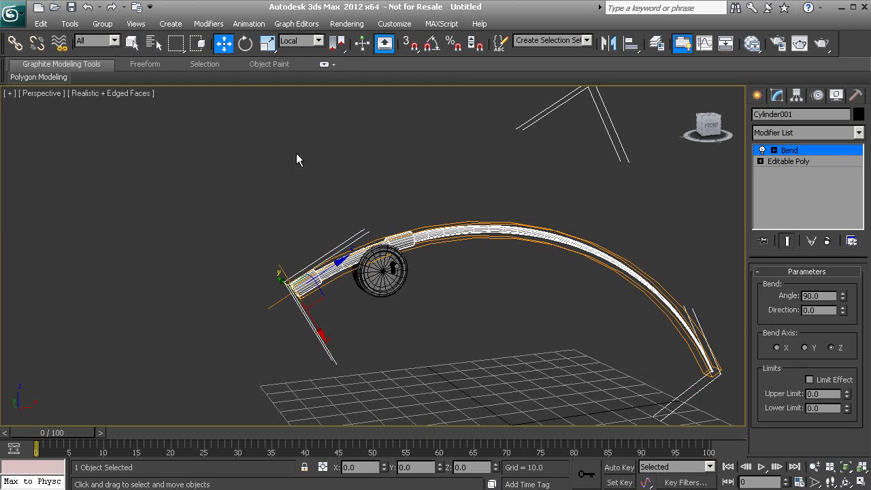
pyautogui.click(299, 41)
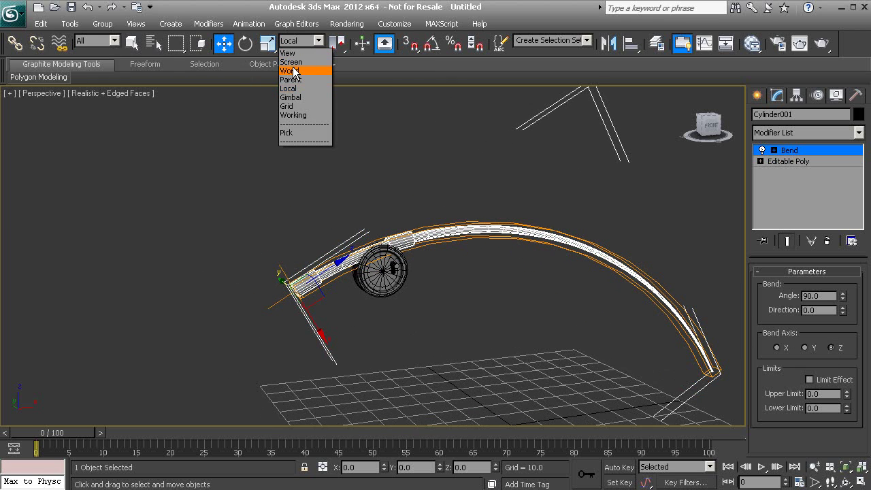
pyautogui.click(291, 89)
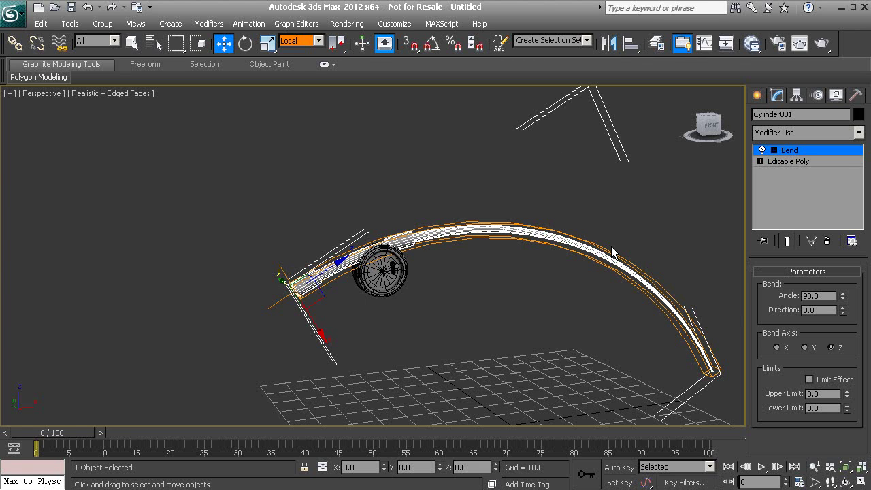
pyautogui.click(778, 349)
pyautogui.keyDown('alt'); pyautogui.moveTo(455, 256); pyautogui.dragTo(348, 270, button='middle'); pyautogui.keyUp('alt')
pyautogui.click(805, 348)
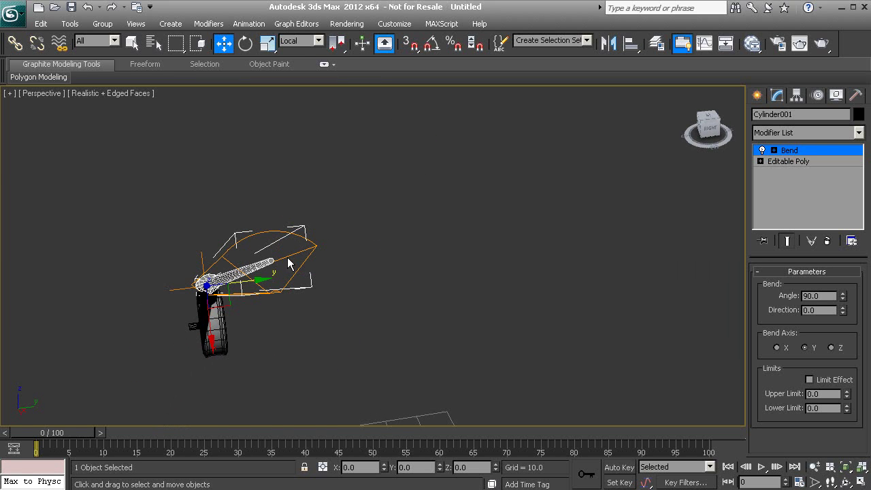
pyautogui.keyDown('alt'); pyautogui.moveTo(214, 269); pyautogui.dragTo(452, 291, button='middle'); pyautogui.keyUp('alt')
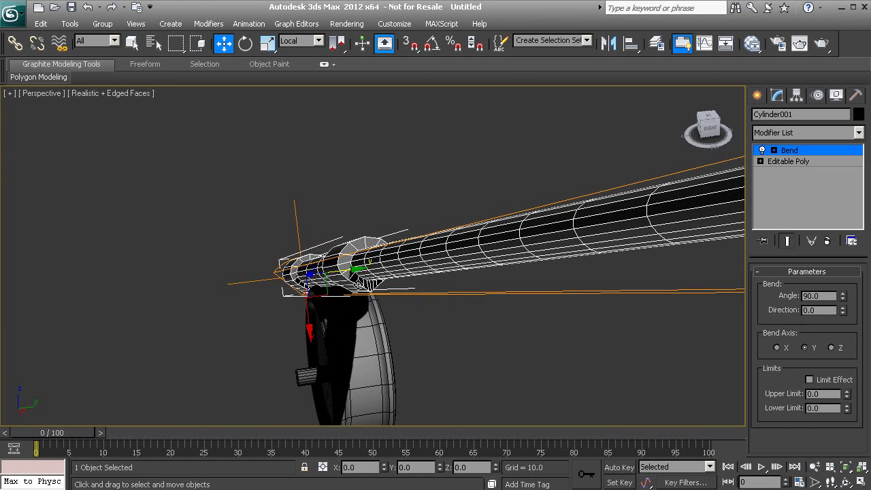
pyautogui.click(831, 348)
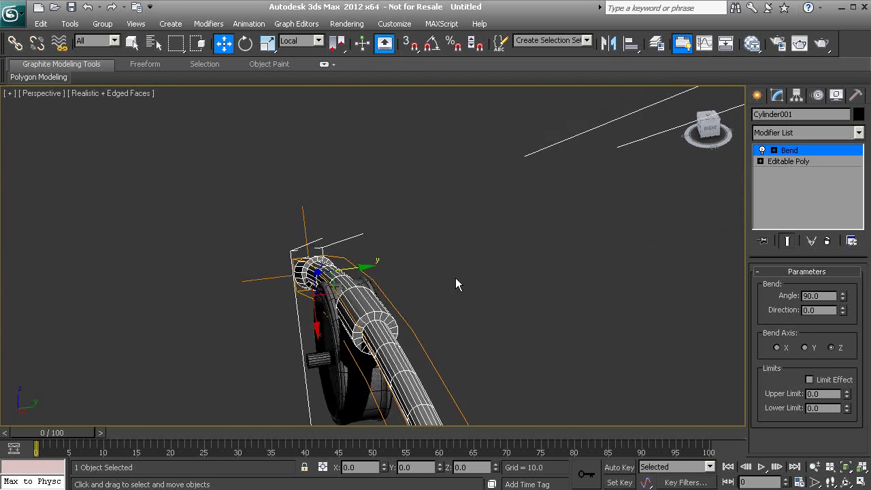
pyautogui.keyDown('alt'); pyautogui.moveTo(455, 277); pyautogui.dragTo(420, 240, button='middle'); pyautogui.keyUp('alt')
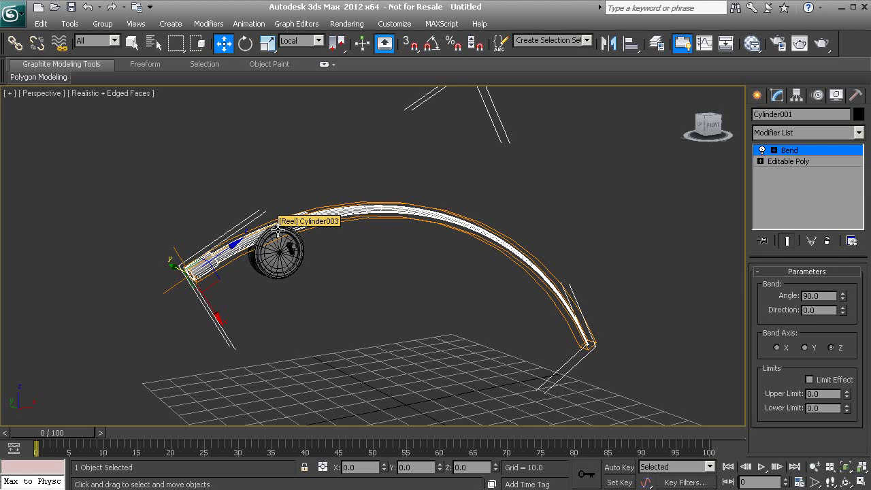
# Enable the bend's Limit Effect and set its upper limit to 100
pyautogui.click(809, 380)
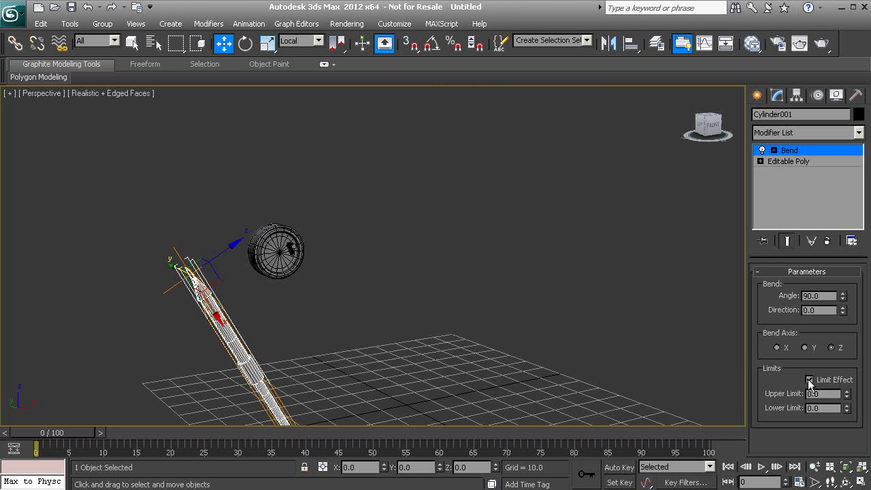
pyautogui.scroll(-3, 257, 313)
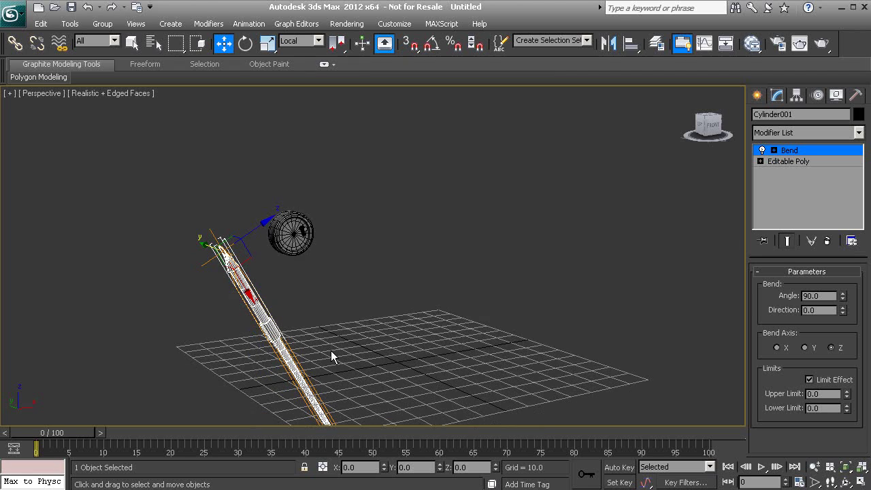
pyautogui.scroll(-2, 236, 282)
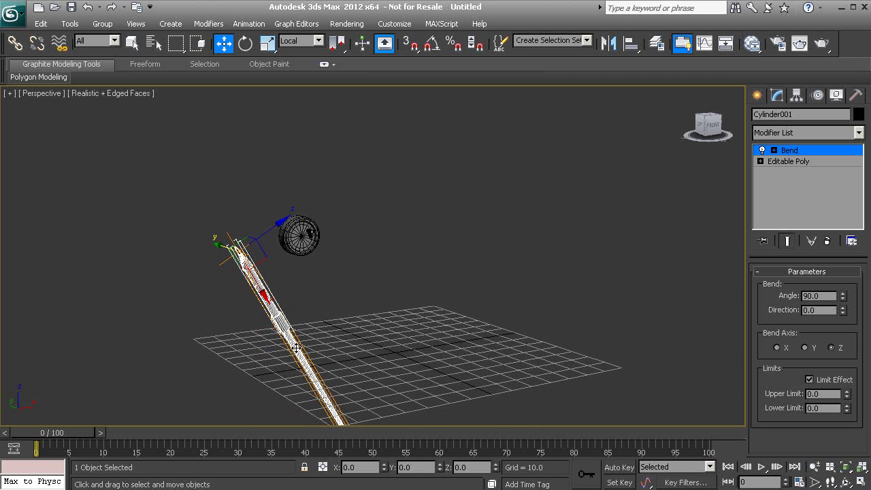
pyautogui.moveTo(241, 260); pyautogui.dragTo(222, 201, button='middle')
pyautogui.moveTo(257, 239); pyautogui.dragTo(273, 316, button='middle')
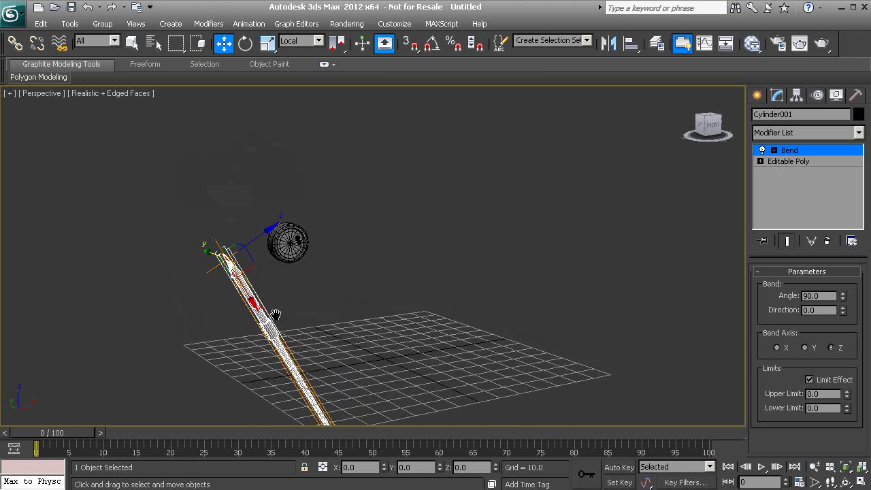
pyautogui.scroll(1, 275, 316)
pyautogui.scroll(2, 259, 289)
pyautogui.moveTo(242, 264); pyautogui.dragTo(276, 293, button='middle')
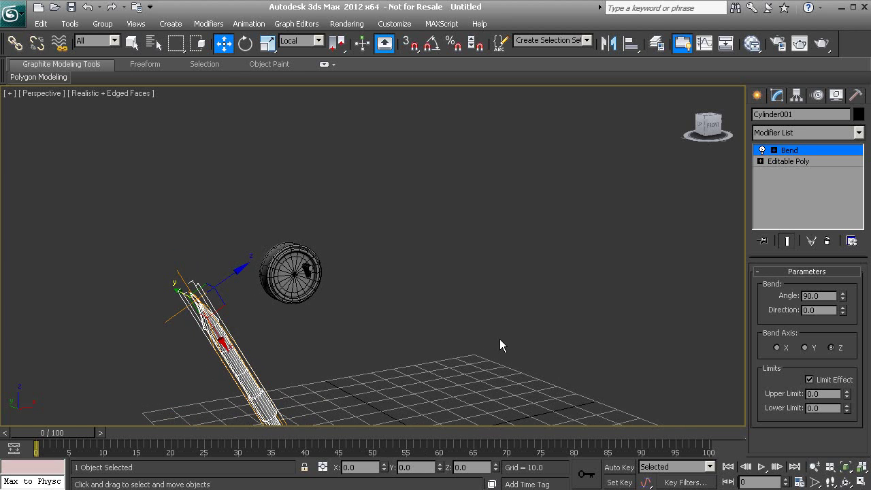
pyautogui.moveTo(847, 393); pyautogui.dragTo(848, 173)
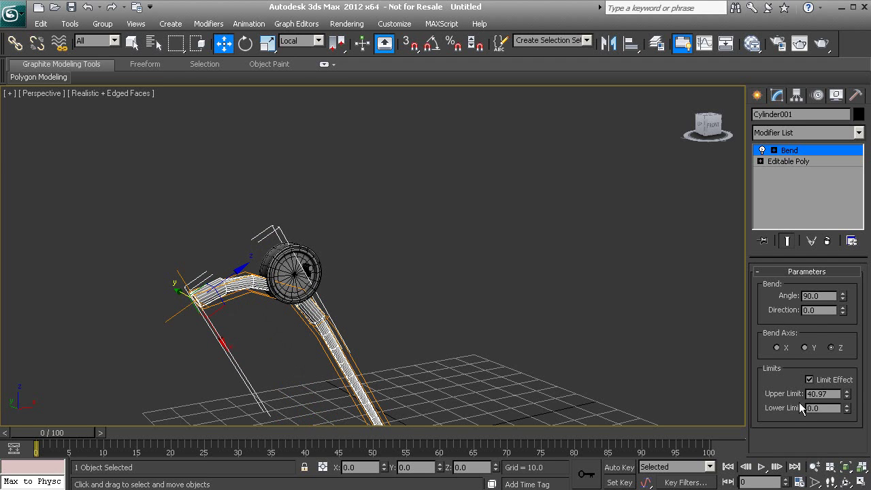
pyautogui.write('100')
pyautogui.press('Return')
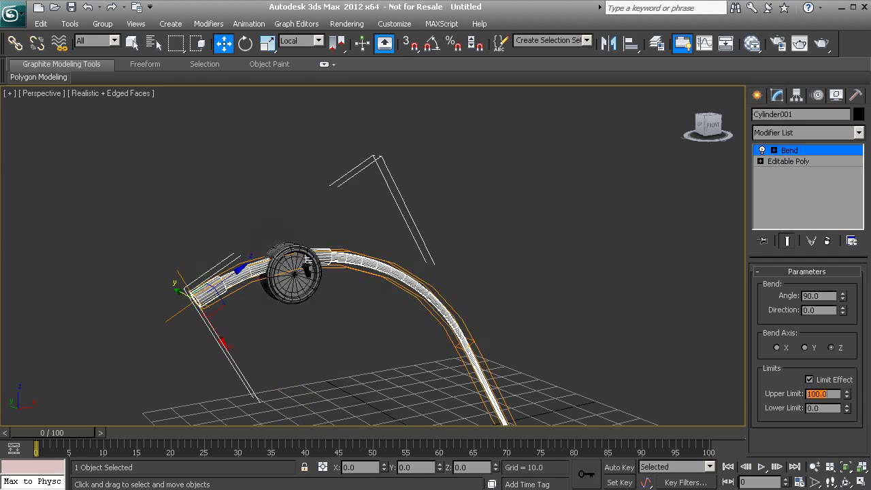
# Raise the bend's upper limit to 180 and fine-tune it to 181.8 at the rod's tip
pyautogui.moveTo(848, 394); pyautogui.dragTo(844, 344)
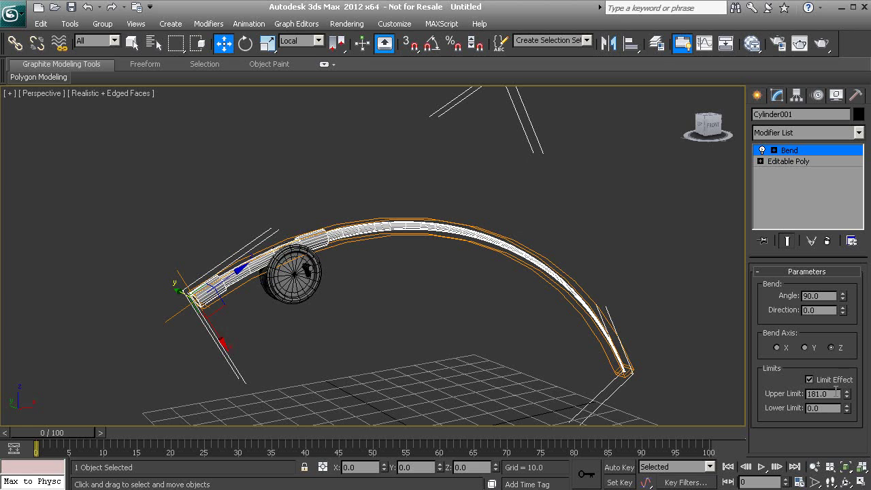
pyautogui.write('180')
pyautogui.press('Return')
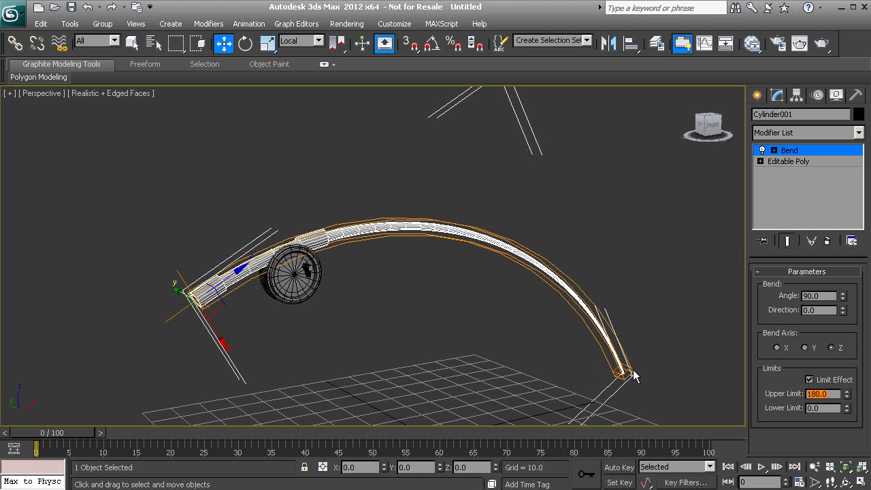
pyautogui.scroll(8, 613, 359)
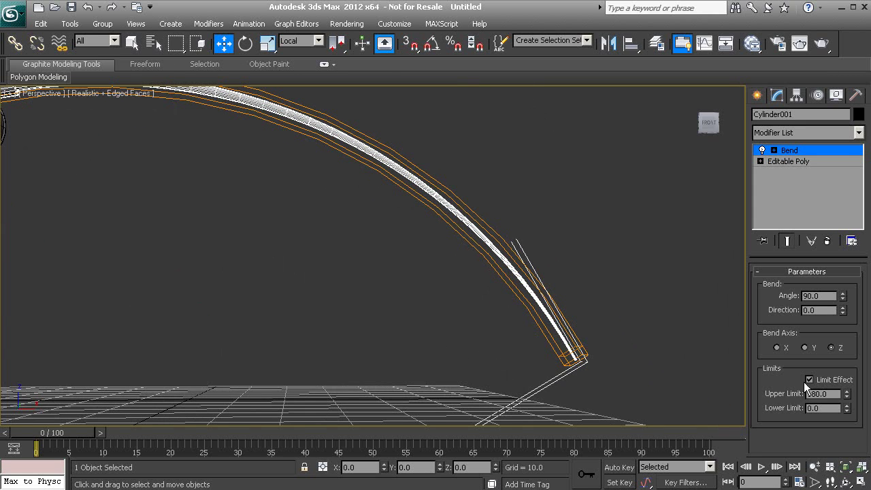
pyautogui.moveTo(848, 396); pyautogui.dragTo(848, 393)
pyautogui.scroll(-5, 612, 340)
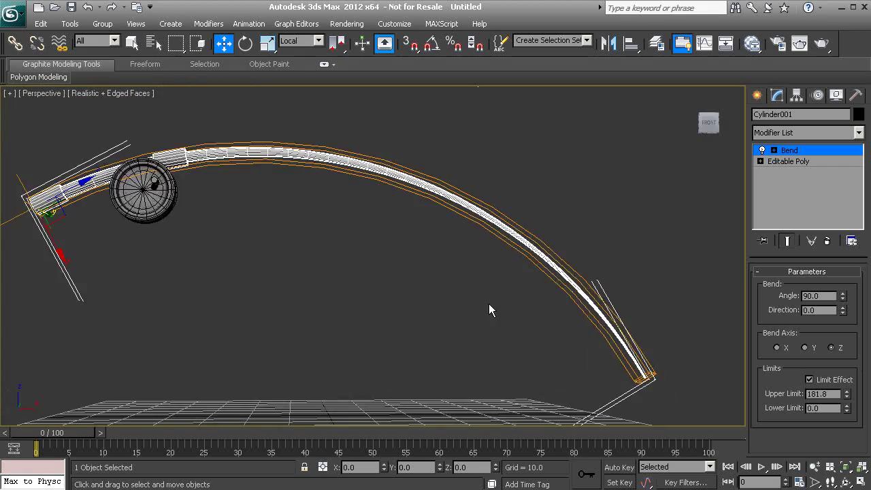
pyautogui.keyDown('alt'); pyautogui.moveTo(489, 304); pyautogui.dragTo(457, 305, button='middle'); pyautogui.keyUp('alt')
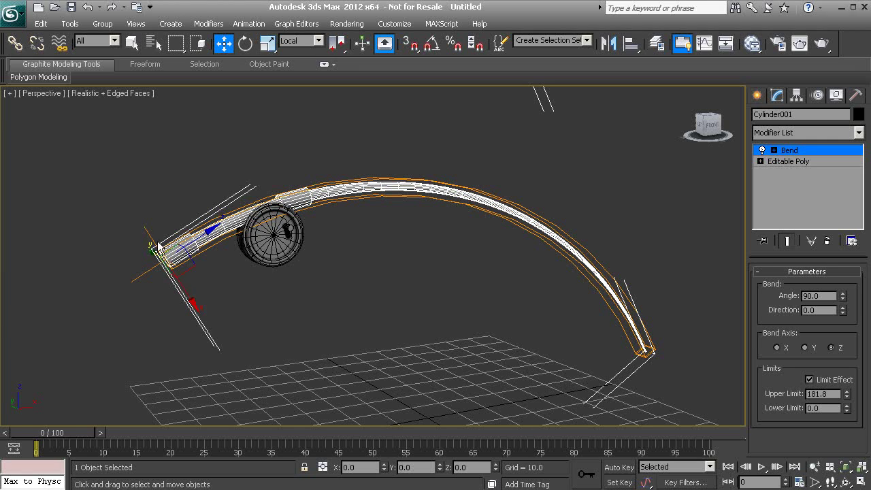
# In the Front view, move the Bend gizmo along the rod to the upper end of the handle, about X -39.8, Z 72.7
pyautogui.click(774, 151)
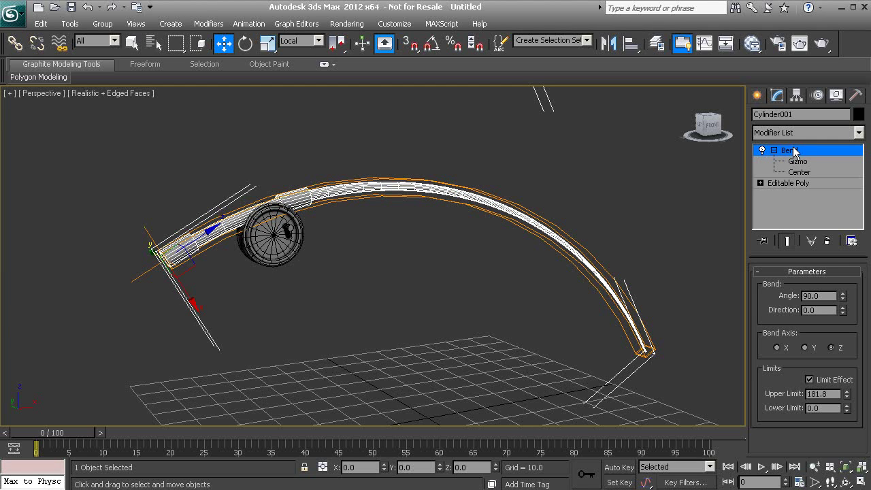
pyautogui.click(800, 163)
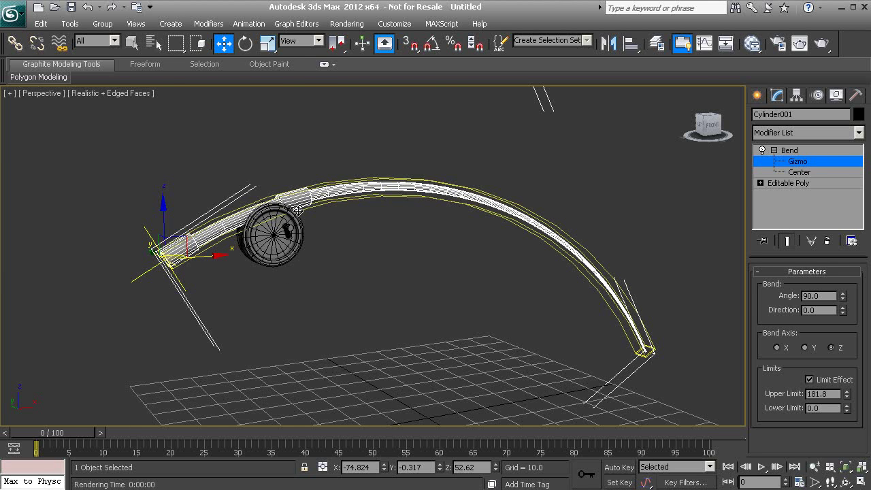
pyautogui.press('f')
pyautogui.moveTo(298, 211); pyautogui.dragTo(336, 241, button='middle')
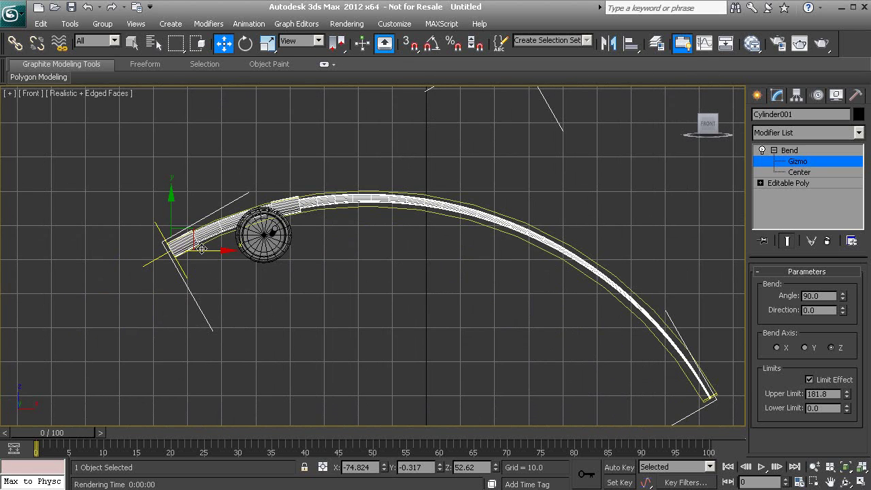
pyautogui.moveTo(194, 232); pyautogui.dragTo(313, 164)
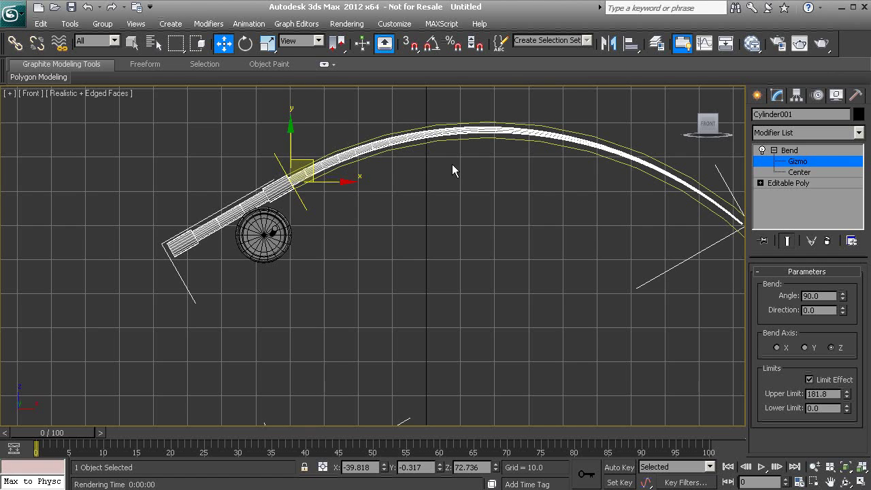
pyautogui.moveTo(452, 164); pyautogui.dragTo(237, 206, button='middle')
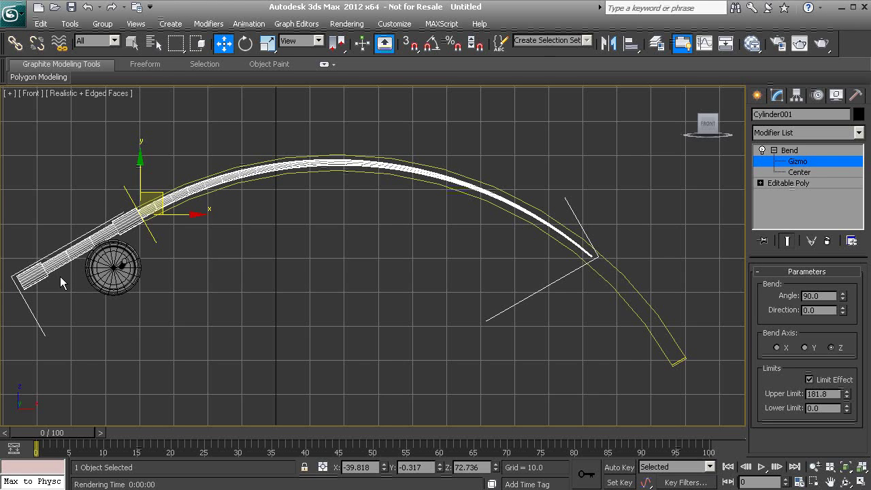
# Return from gizmo editing to the Bend modifier in the Perspective view and lower its upper limit to 141.804
pyautogui.press('p')
pyautogui.keyDown('alt'); pyautogui.moveTo(126, 278); pyautogui.dragTo(425, 274, button='middle'); pyautogui.keyUp('alt')
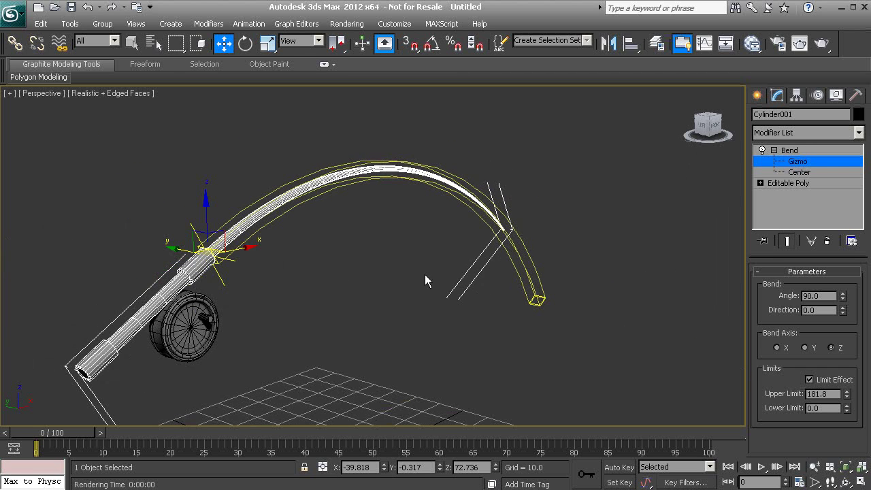
pyautogui.click(818, 162)
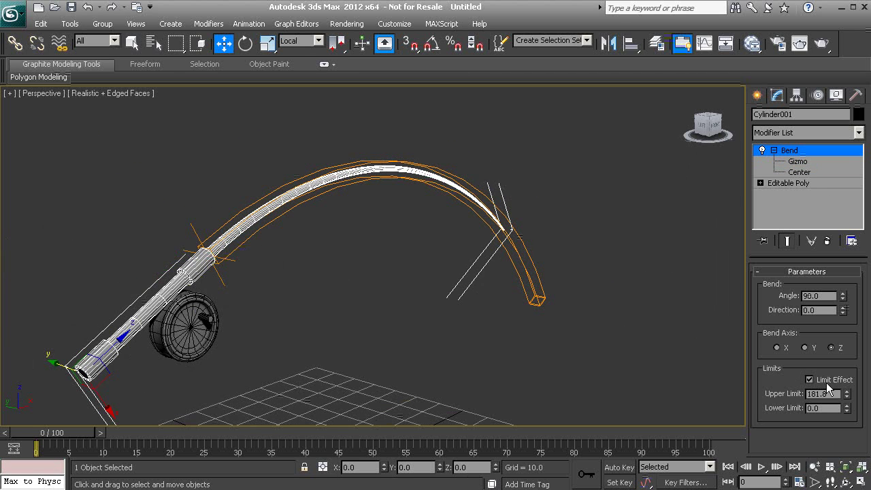
pyautogui.moveTo(848, 398)
pyautogui.mouseDown()
pyautogui.moveTo(851, 411)
pyautogui.moveTo(851, 391)
pyautogui.moveTo(855, 411)
pyautogui.mouseUp()
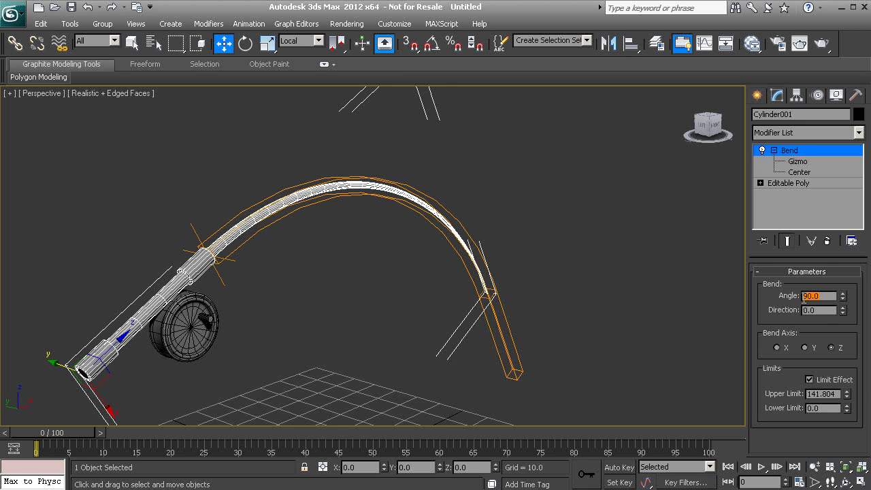
# Set the bend angle to 0 to straighten the fishing rod
pyautogui.write('0')
pyautogui.press('Return')
pyautogui.keyDown('alt'); pyautogui.moveTo(343, 245); pyautogui.dragTo(166, 391, button='middle'); pyautogui.keyUp('alt')
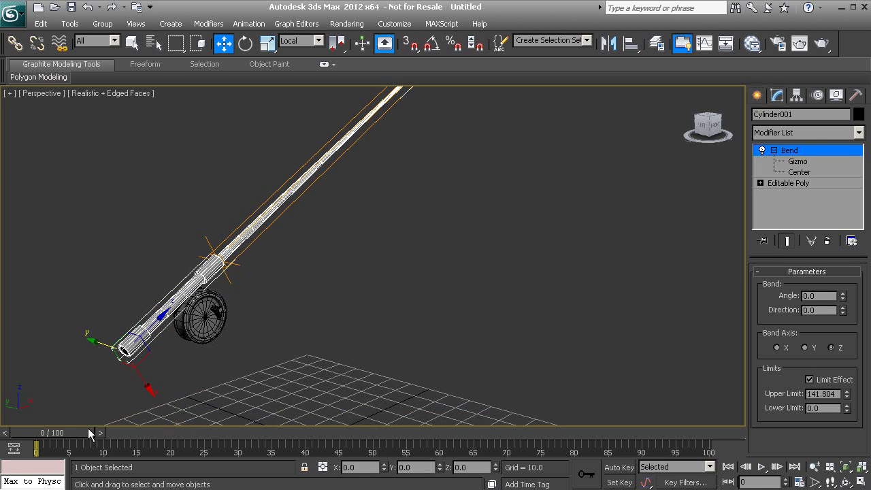
# Go to frame 20, turn on Auto Key and key the rod's bend angle at 90
pyautogui.moveTo(88, 433); pyautogui.dragTo(210, 432)
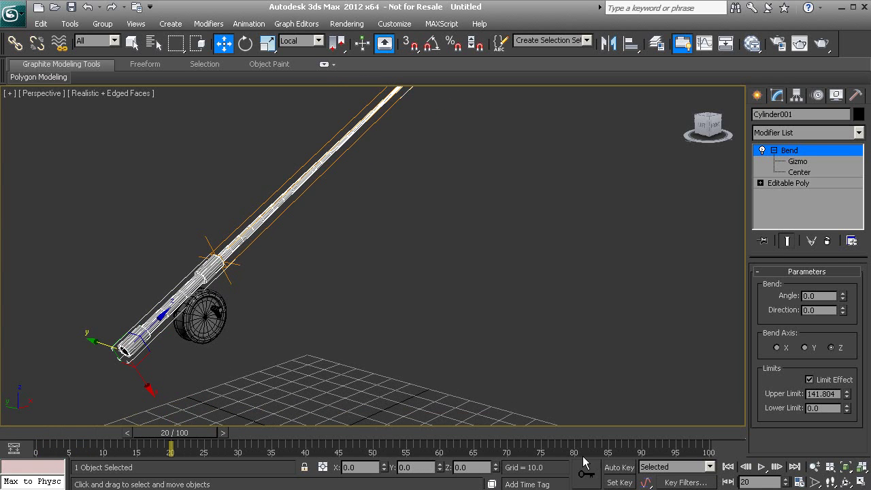
pyautogui.click(619, 468)
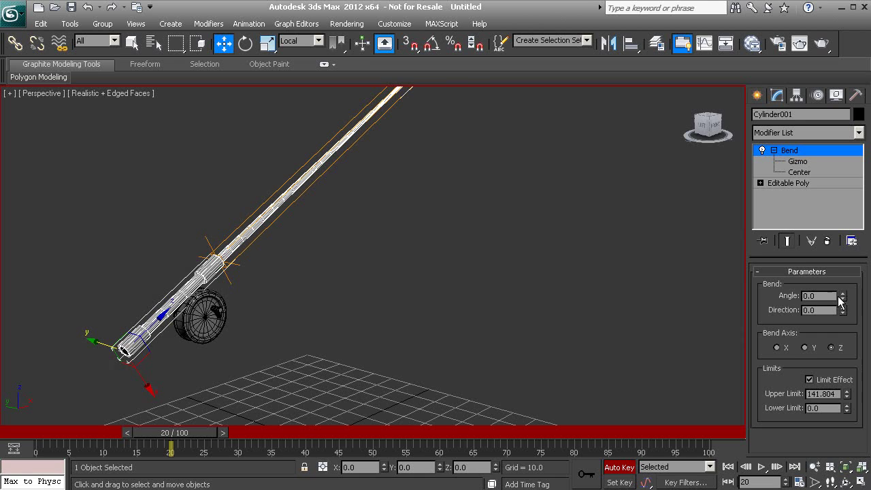
pyautogui.moveTo(842, 298); pyautogui.dragTo(813, 167)
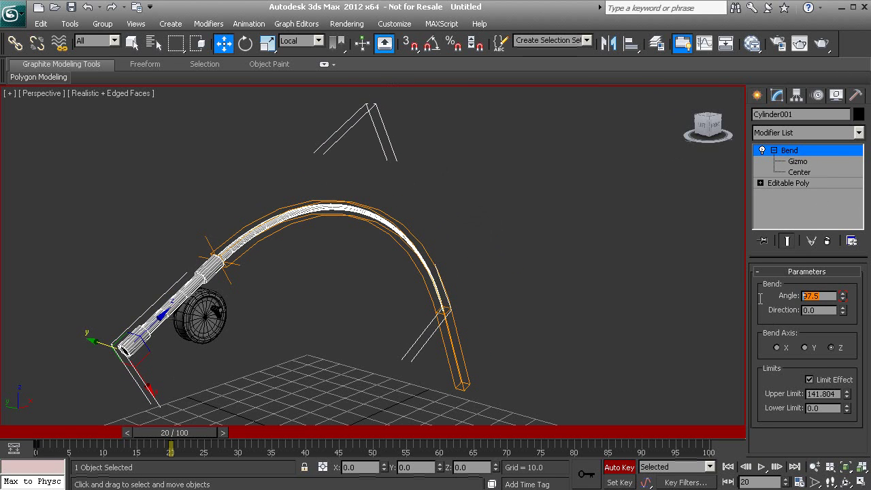
pyautogui.write('90')
pyautogui.press('Return')
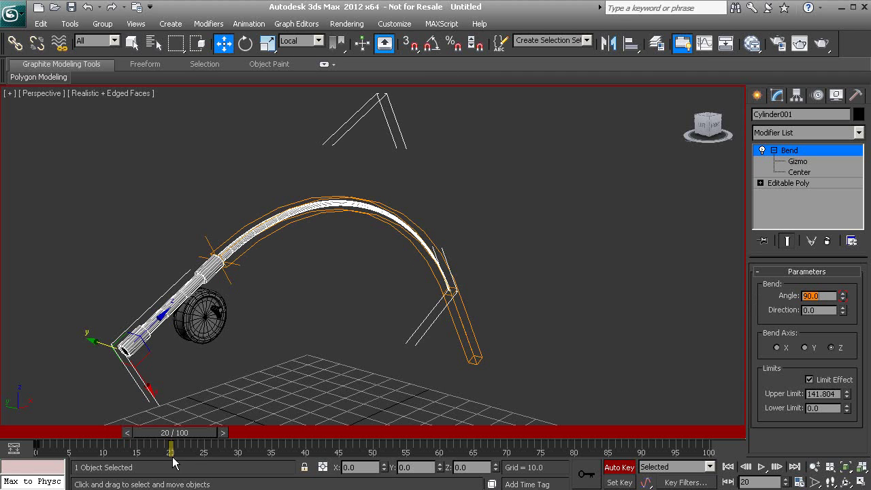
# Move the bend key from frame 20 to frame 5 and set the bend angle there to 30
pyautogui.moveTo(183, 445); pyautogui.dragTo(69, 451)
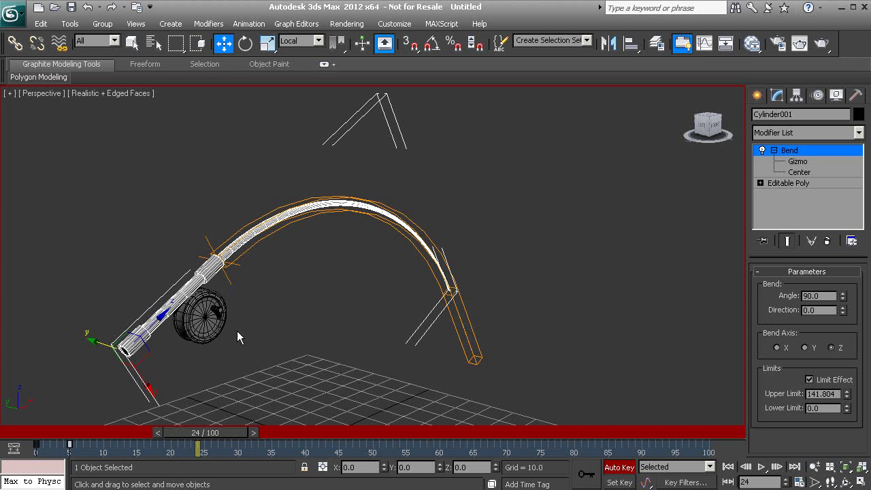
pyautogui.moveTo(236, 426); pyautogui.dragTo(105, 414)
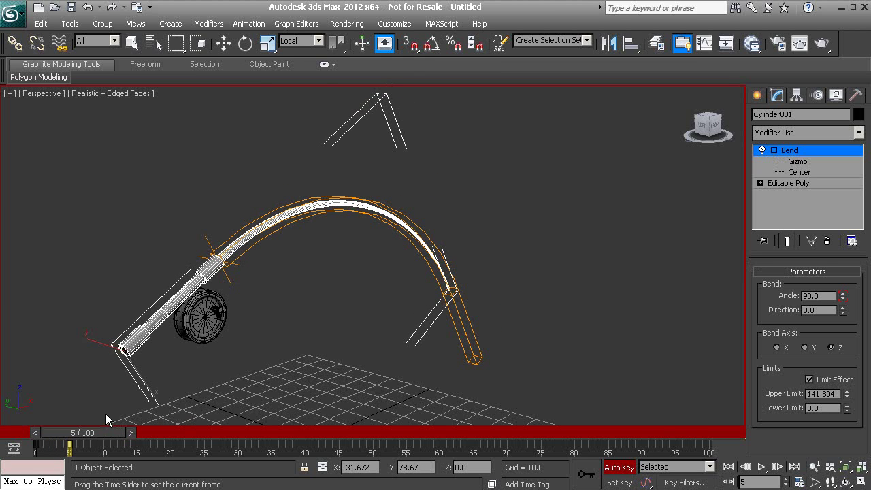
pyautogui.press('w')
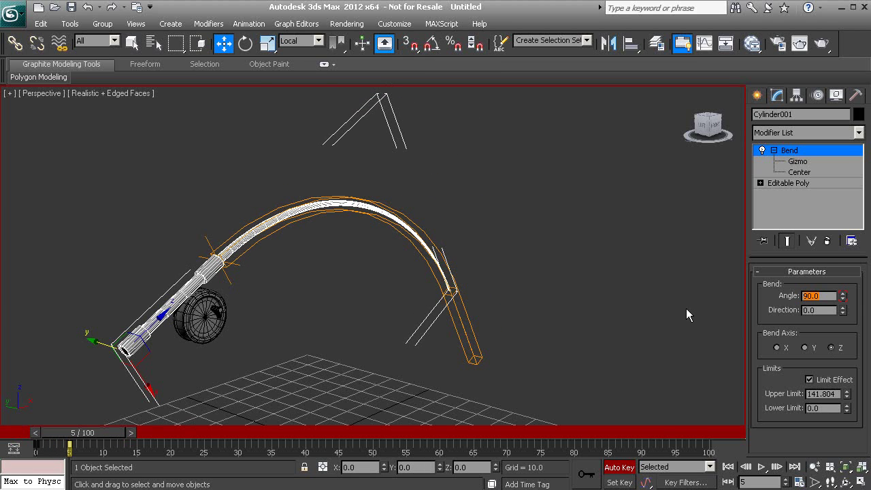
pyautogui.write('3')
pyautogui.press('Return')
# Key the rod's bend angle at 0 on frame 7 and at 7 on frame 9
pyautogui.moveTo(115, 427)
pyautogui.mouseDown()
pyautogui.moveTo(91, 435)
pyautogui.moveTo(104, 434)
pyautogui.mouseUp()
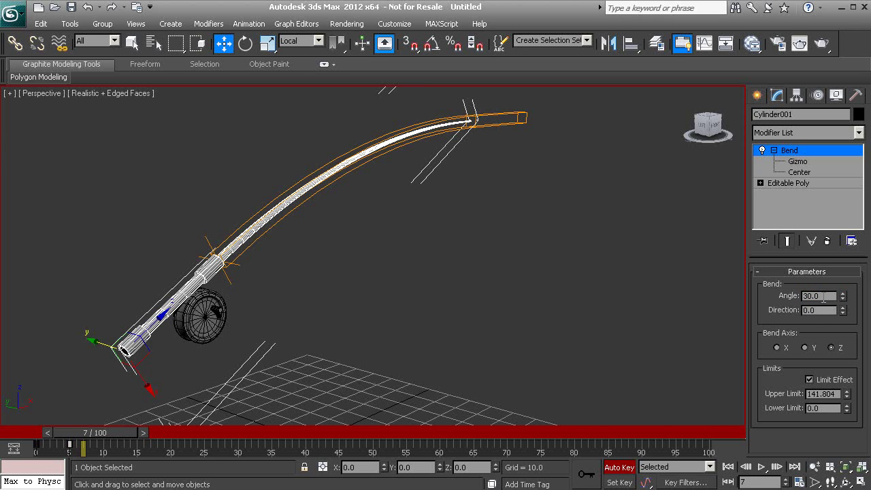
pyautogui.write('0')
pyautogui.press('Return')
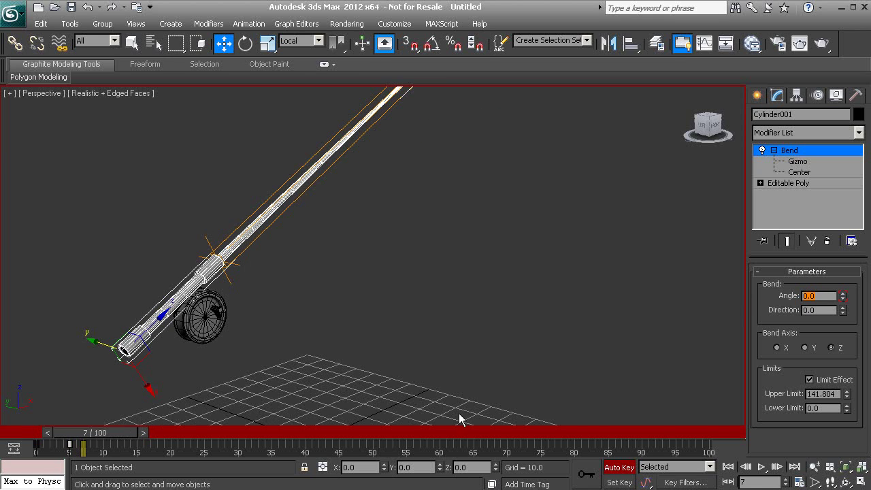
pyautogui.press('.')
pyautogui.press('.')
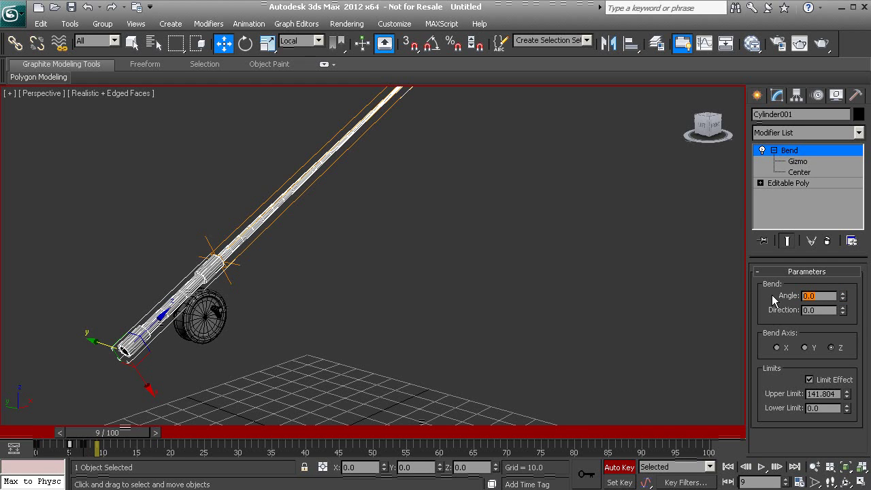
pyautogui.write('7')
pyautogui.press('Return')
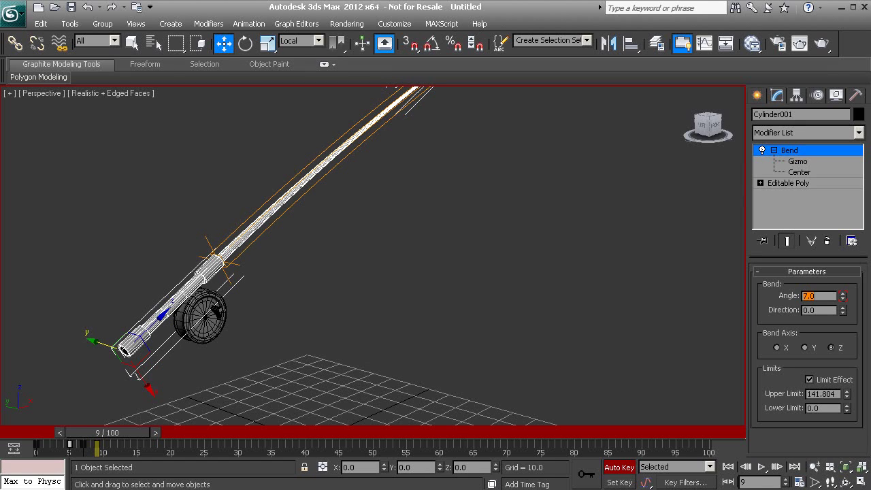
# Key the rod's bend angle at 0 on frame 11 and at 90 on frame 15
pyautogui.moveTo(127, 434); pyautogui.dragTo(143, 431)
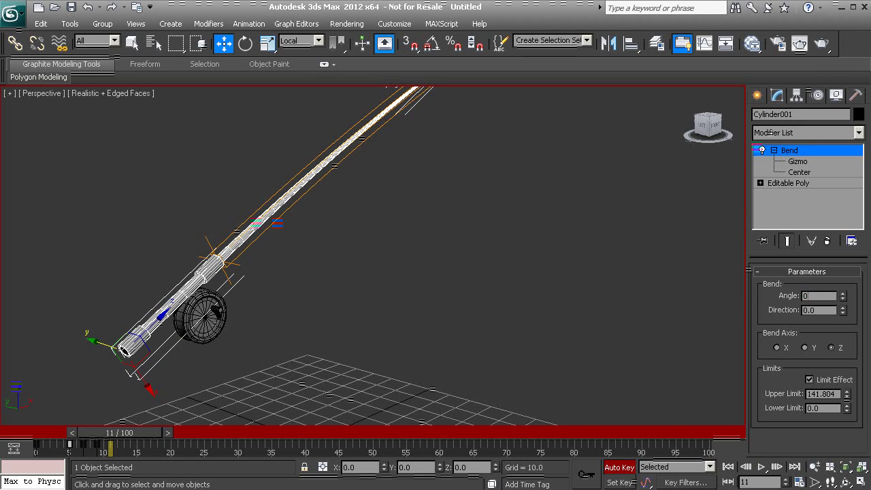
pyautogui.write('0')
pyautogui.press('Return')
pyautogui.moveTo(135, 437); pyautogui.dragTo(157, 439)
pyautogui.press('w')
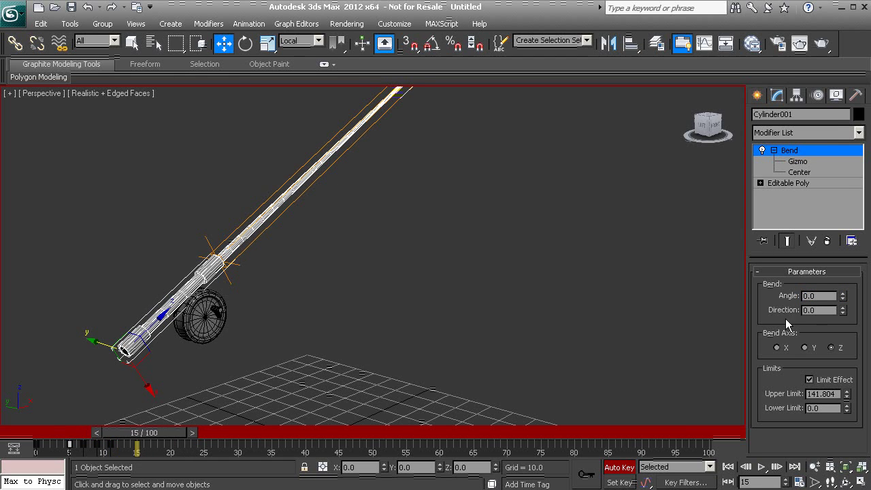
pyautogui.write('90')
pyautogui.press('Return')
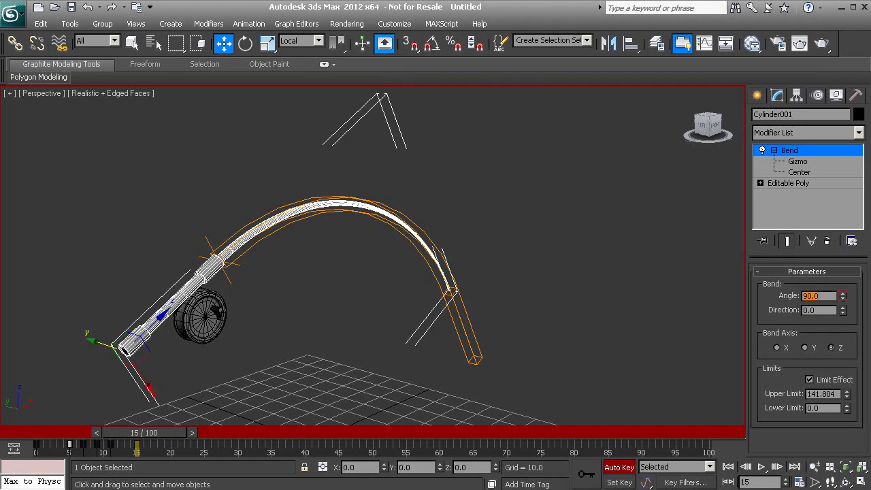
# Turn off Auto Key, return to frame 0 and play back the rod's bend animation
pyautogui.moveTo(464, 309)
pyautogui.keyDown('alt'); pyautogui.mouseDown(button='middle')
pyautogui.moveTo(451, 249)
pyautogui.moveTo(453, 279)
pyautogui.moveTo(469, 299)
pyautogui.mouseUp(button='middle'); pyautogui.keyUp('alt')
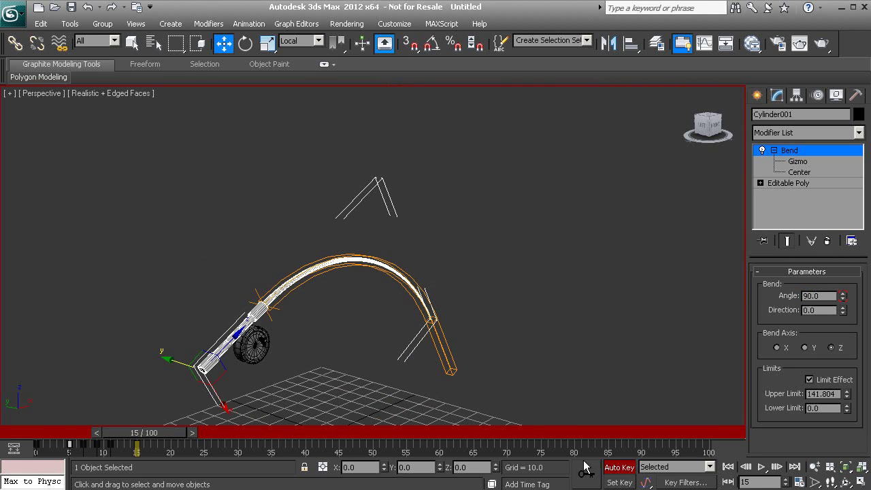
pyautogui.click(616, 467)
pyautogui.moveTo(171, 431); pyautogui.dragTo(135, 427)
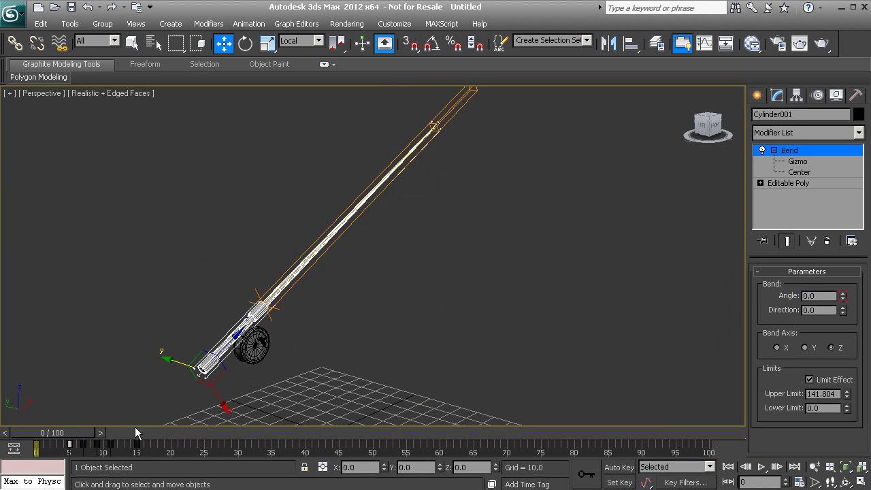
pyautogui.click(762, 467)
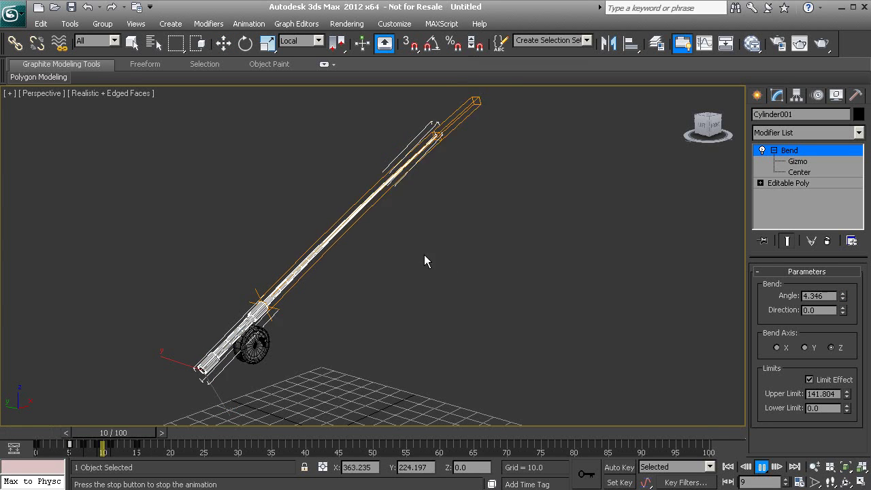